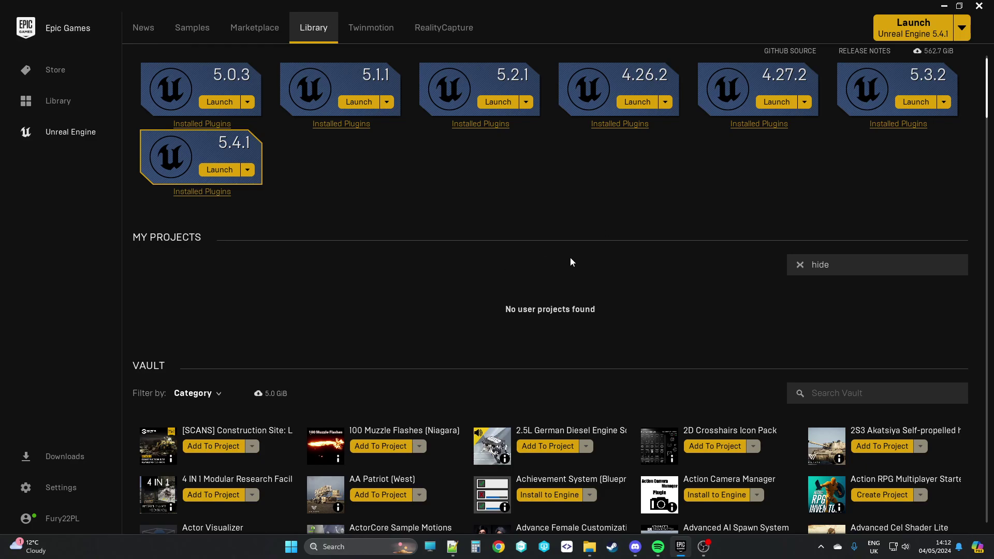
Search the Vault for "simp" to locate the Simple Instanced Spline Mesh plugin
{"action": "scroll", "coordinate": [614, 247], "scroll_direction": "up", "scroll_amount": 1}
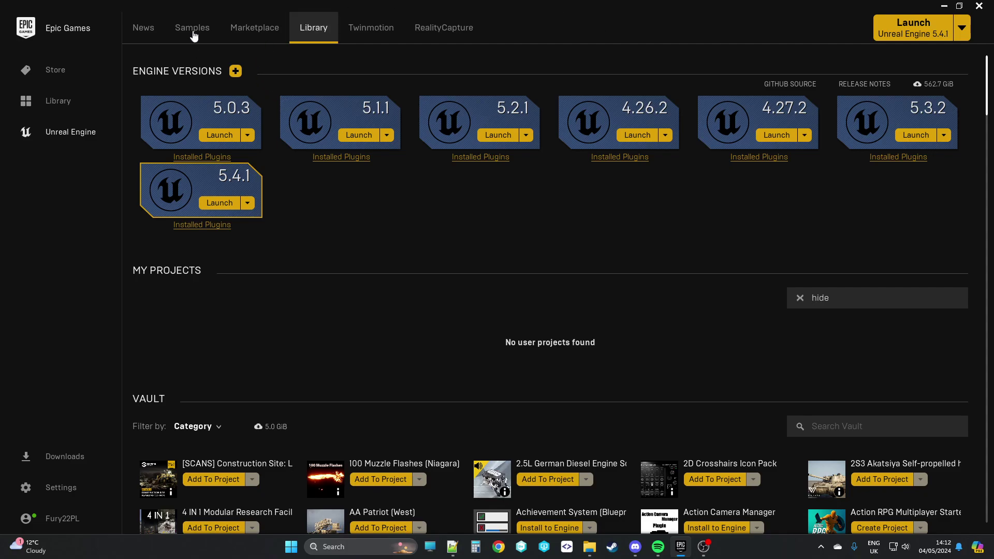
{"action": "double_click", "coordinate": [371, 6]}
{"action": "double_click", "coordinate": [455, 6]}
{"action": "scroll", "coordinate": [668, 252], "scroll_direction": "down", "scroll_amount": 3}
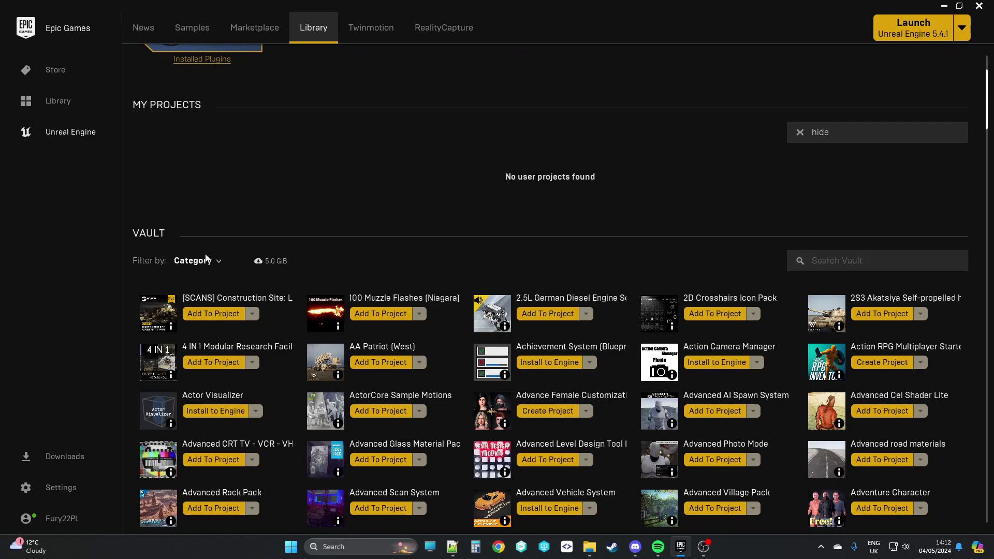
{"action": "left_click", "coordinate": [816, 261]}
{"action": "type", "text": "simp"}
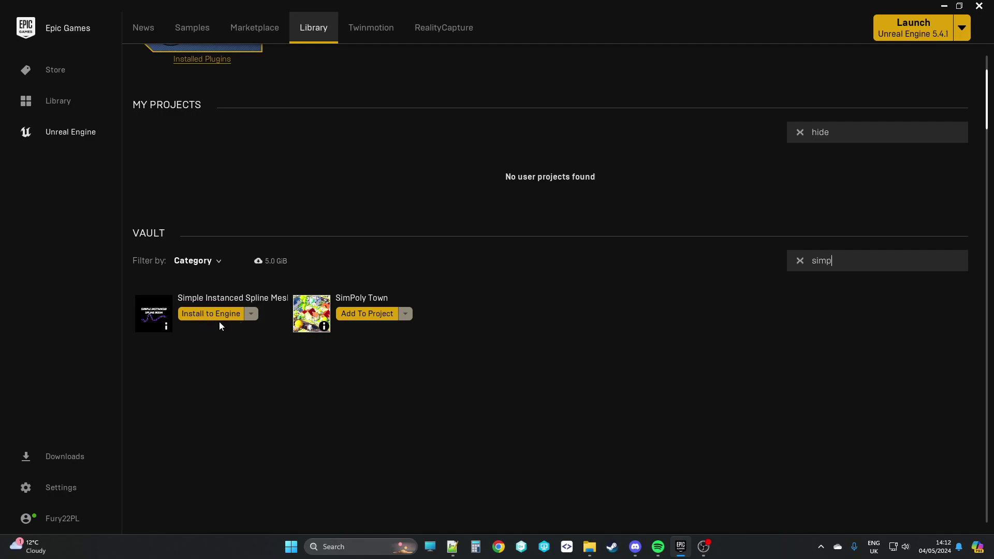
{"action": "left_click", "coordinate": [219, 260]}
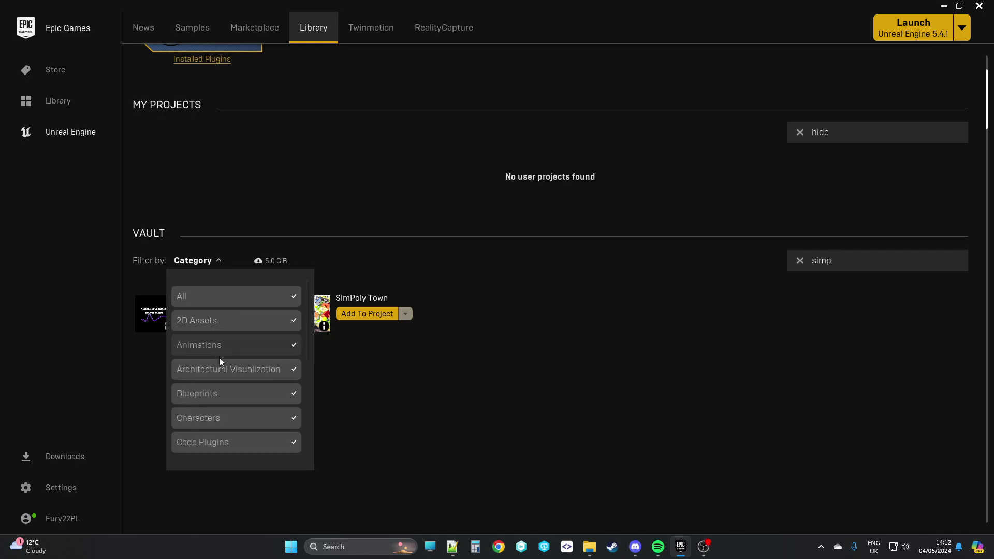
{"action": "left_click", "coordinate": [467, 164]}
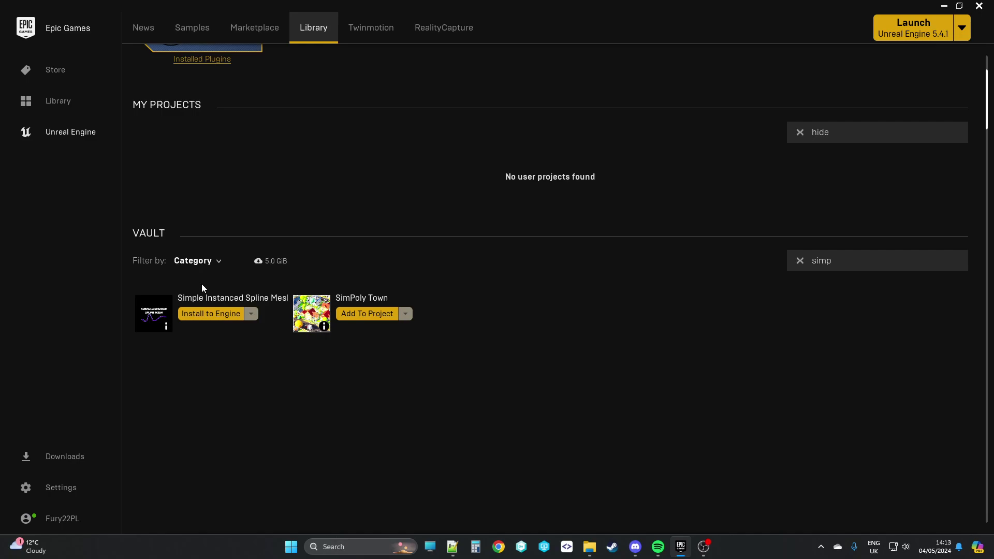
Install the Simple Instanced Spline Mesh plugin to the 5.4 engine slot
{"action": "left_click", "coordinate": [209, 315]}
{"action": "left_click", "coordinate": [454, 273]}
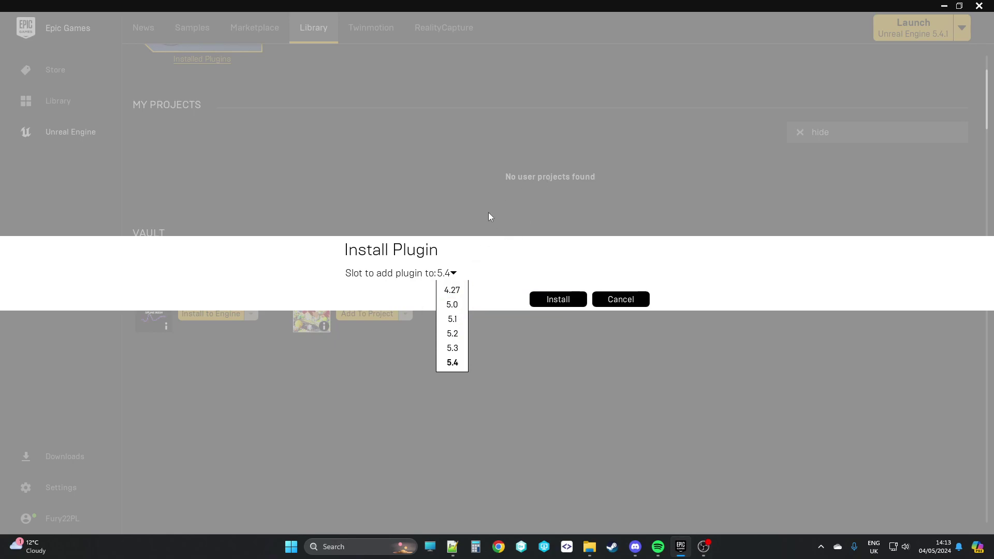
{"action": "left_click", "coordinate": [462, 366]}
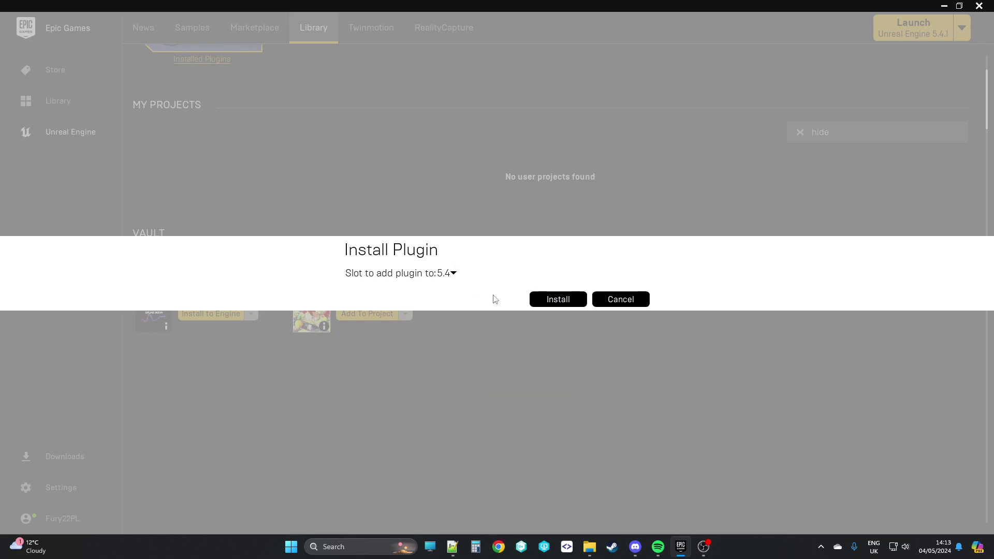
{"action": "left_click", "coordinate": [557, 299]}
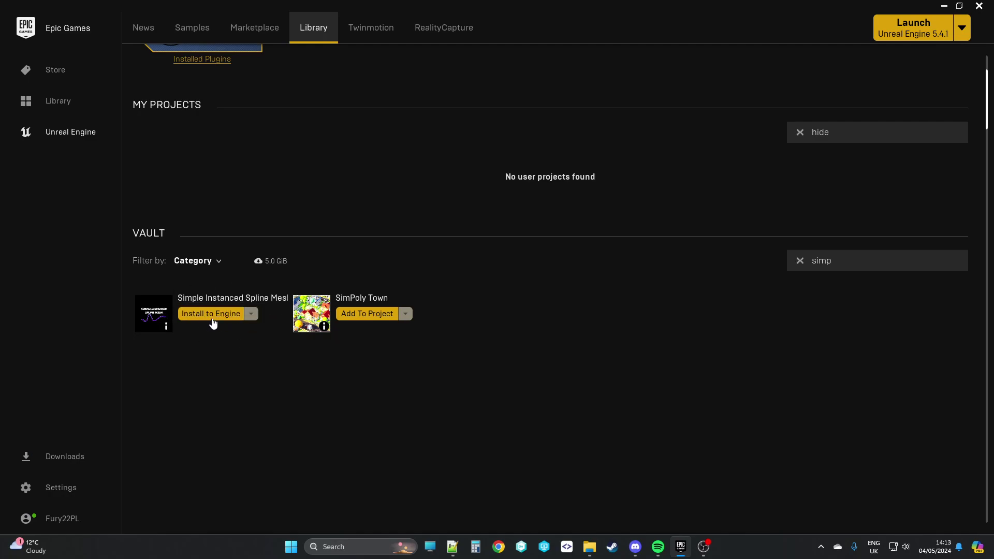
{"action": "left_click", "coordinate": [213, 313]}
{"action": "left_click", "coordinate": [445, 272]}
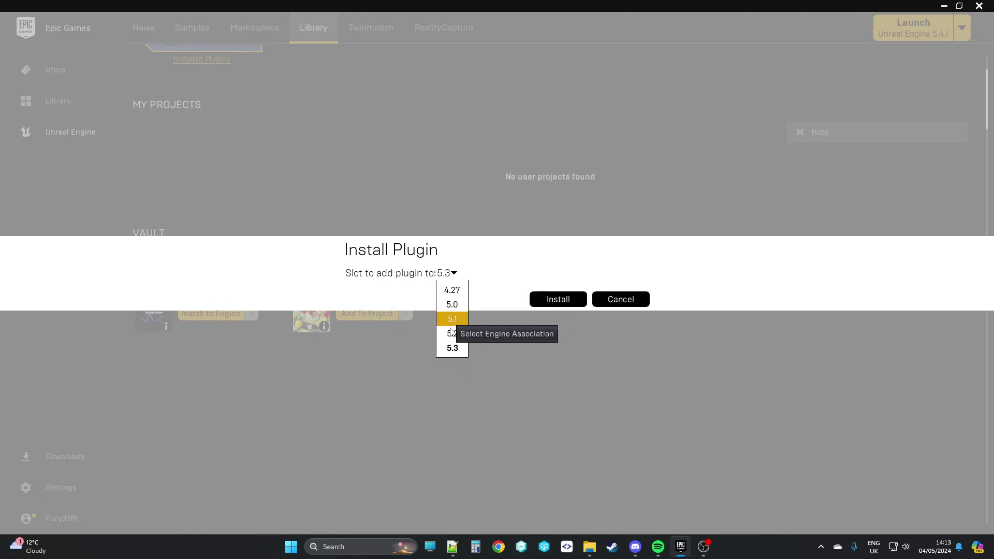
{"action": "left_click", "coordinate": [648, 295]}
{"action": "left_click", "coordinate": [647, 298]}
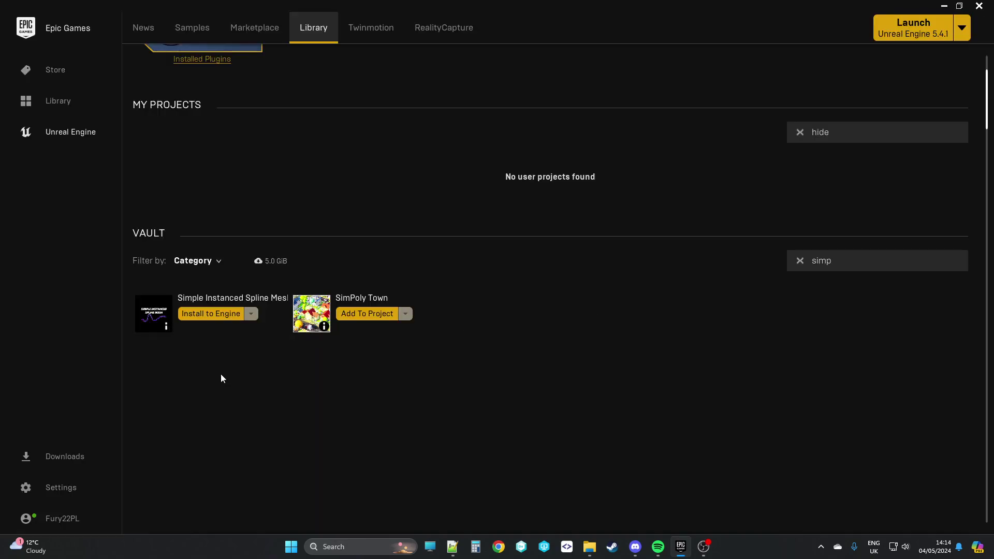
{"action": "scroll", "coordinate": [432, 296], "scroll_direction": "up", "scroll_amount": 3}
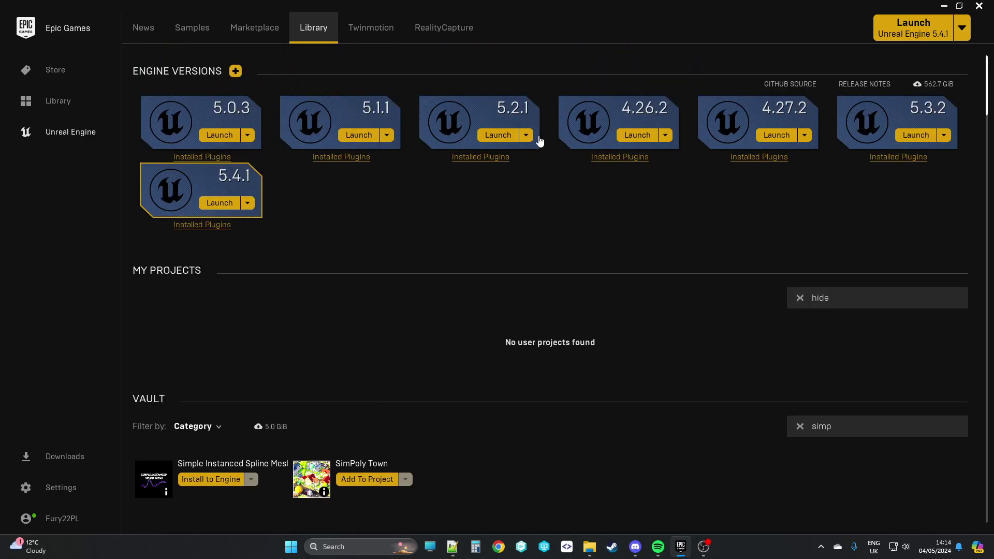
{"action": "scroll", "coordinate": [440, 274], "scroll_direction": "down", "scroll_amount": 1}
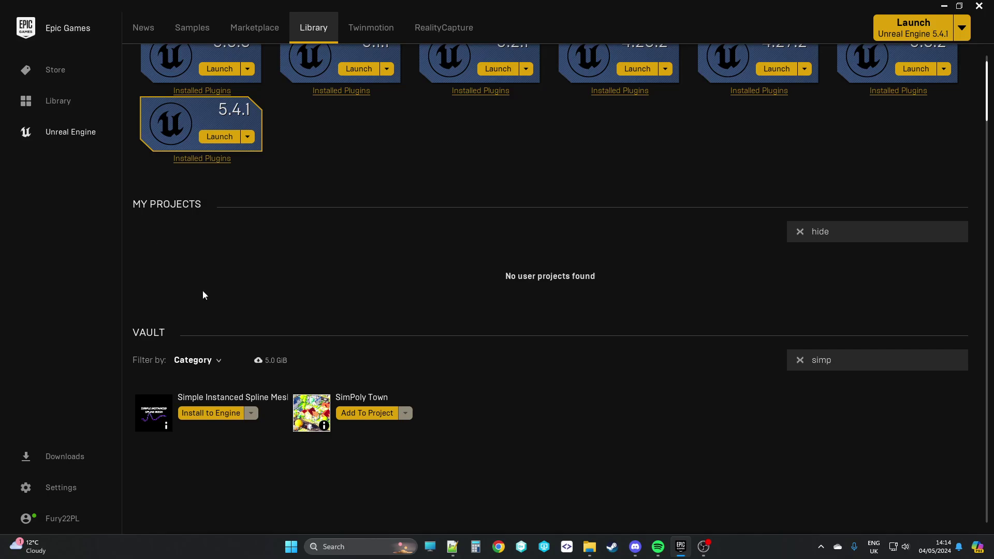
{"action": "scroll", "coordinate": [197, 265], "scroll_direction": "up", "scroll_amount": 1}
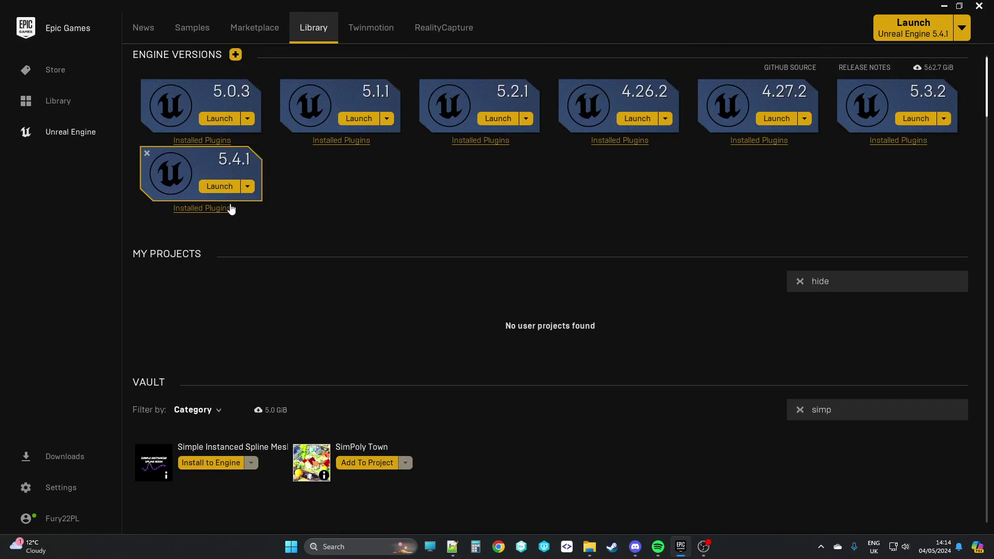
{"action": "scroll", "coordinate": [244, 290], "scroll_direction": "down", "scroll_amount": 1}
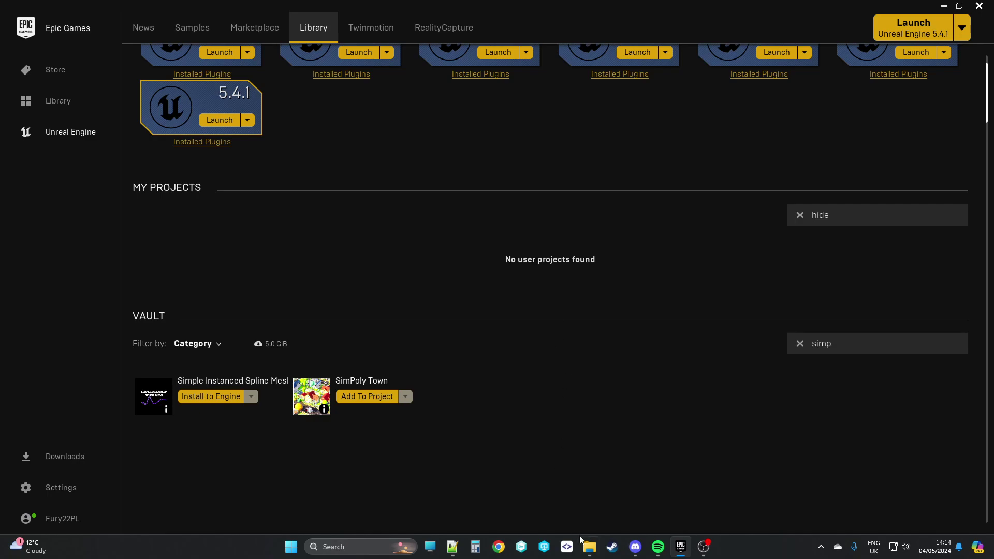
Switch to File Explorer, open TutorialProject.uproject in Unreal Editor, and close the floating content browser
{"action": "left_click", "coordinate": [588, 544]}
{"action": "double_click", "coordinate": [184, 176]}
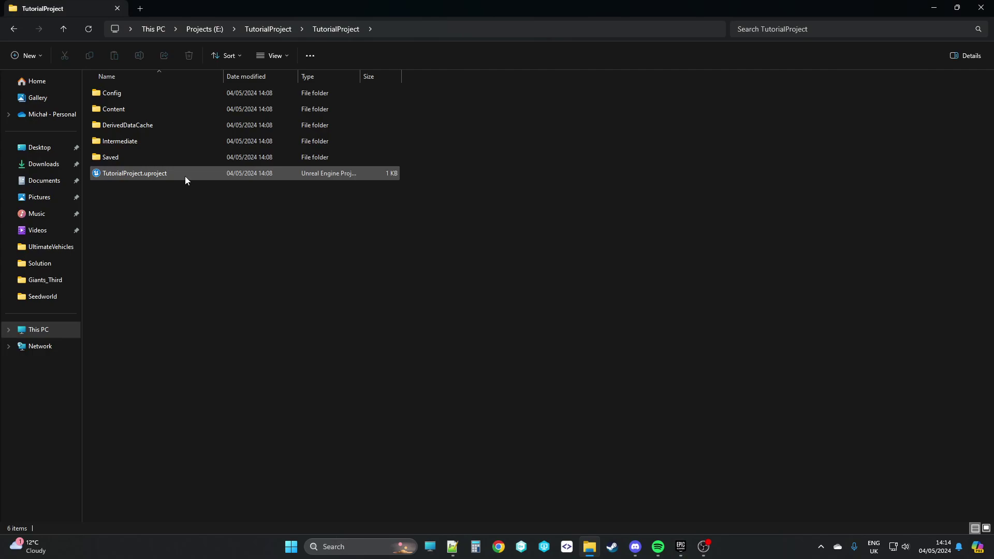
{"action": "left_click", "coordinate": [933, 7]}
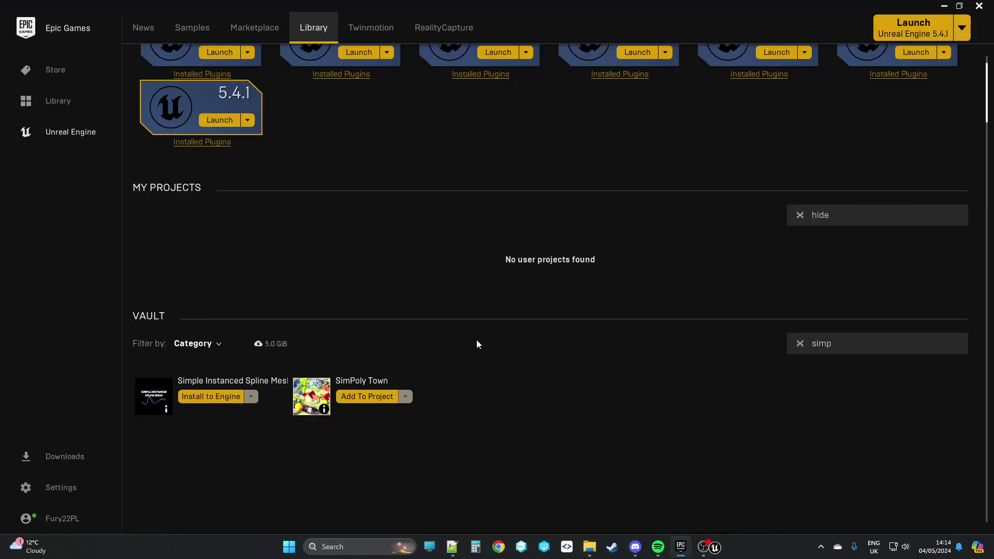
{"action": "scroll", "coordinate": [474, 336], "scroll_direction": "up", "scroll_amount": 2}
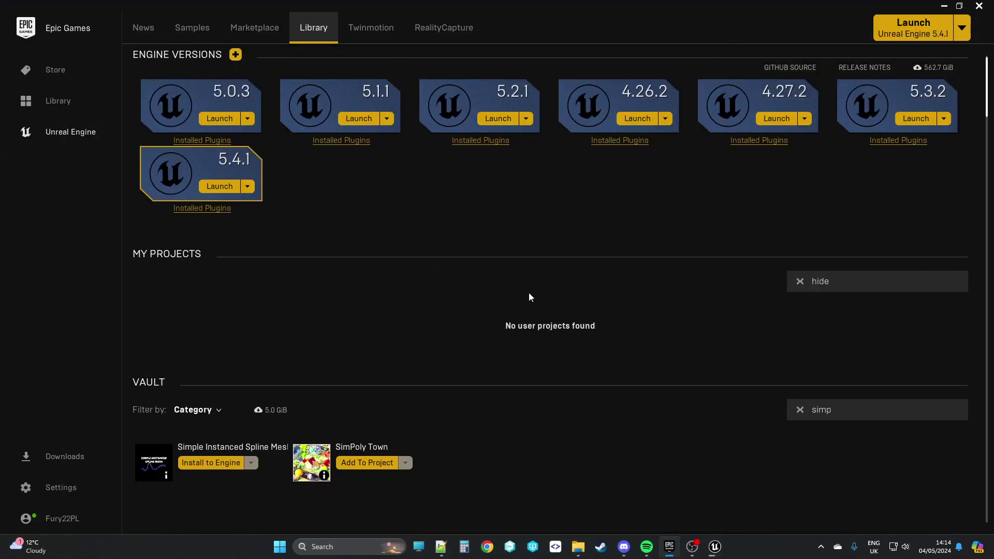
{"action": "scroll", "coordinate": [529, 297], "scroll_direction": "down", "scroll_amount": 1}
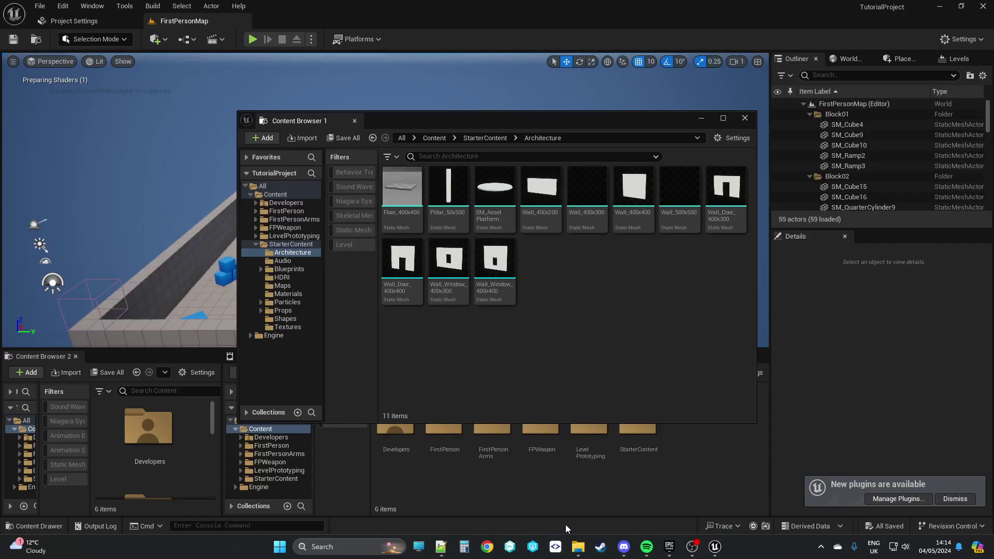
{"action": "left_click", "coordinate": [354, 121]}
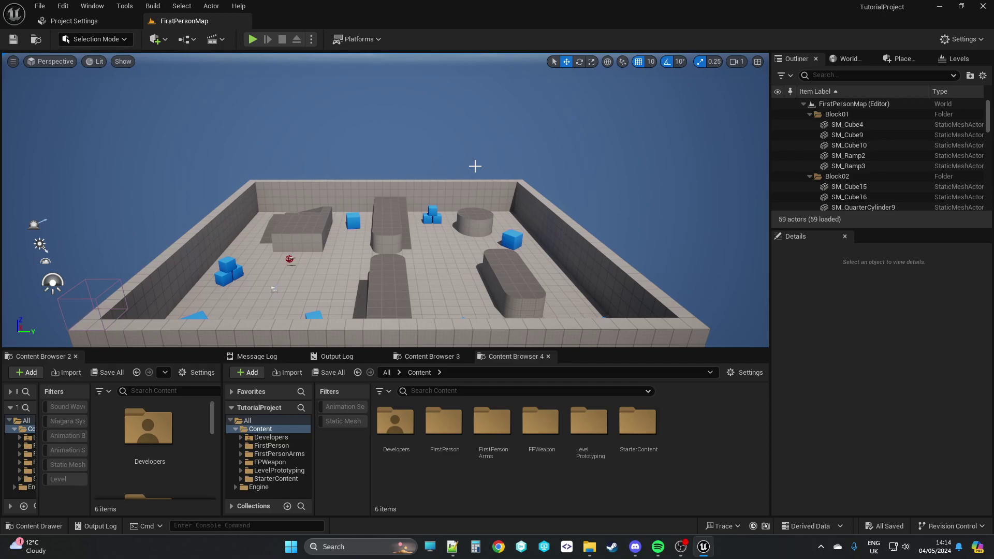
Close the project settings, enable the SimpleInstancedSplineMesh plugin for the project, and restart the editor
{"action": "left_click", "coordinate": [134, 20]}
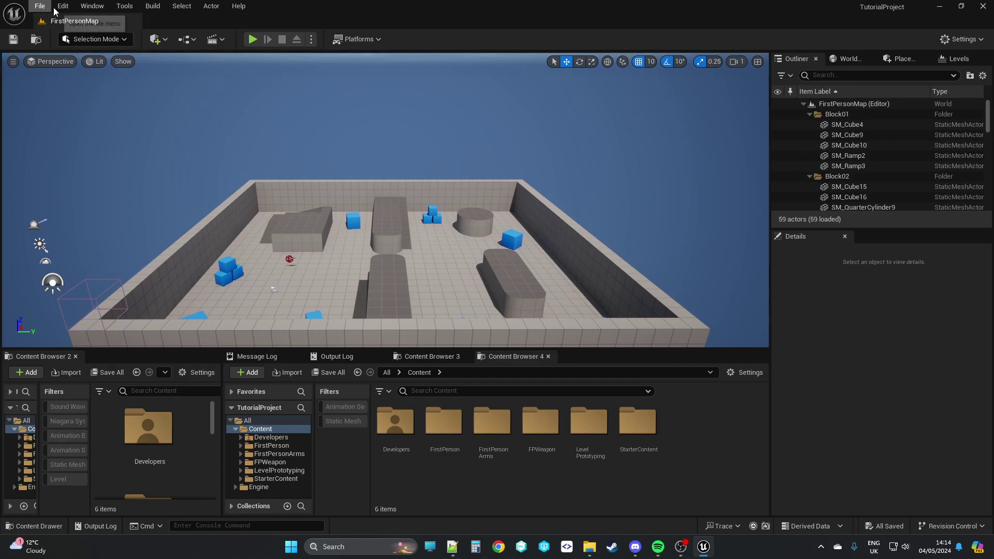
{"action": "left_click", "coordinate": [63, 8]}
{"action": "left_click", "coordinate": [91, 178]}
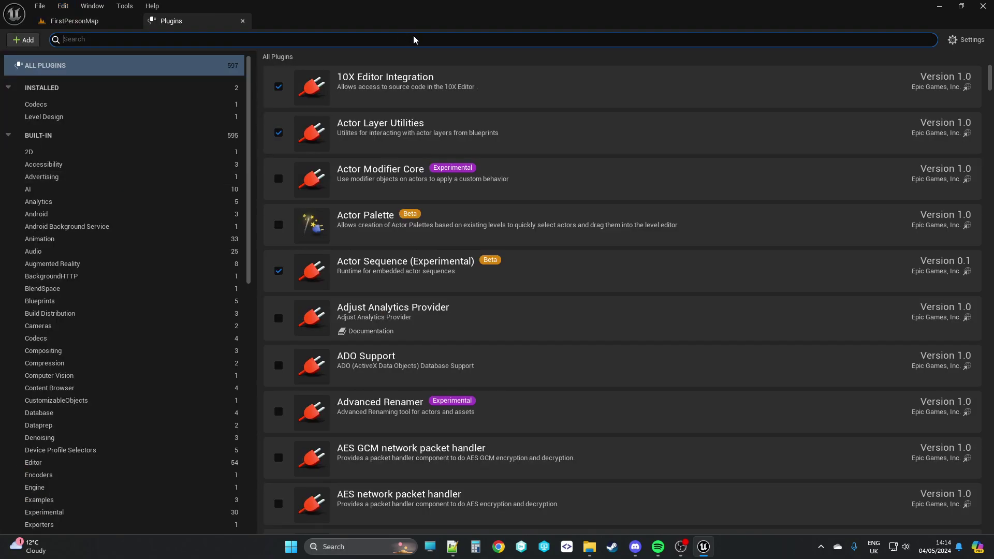
{"action": "type", "text": "simple"}
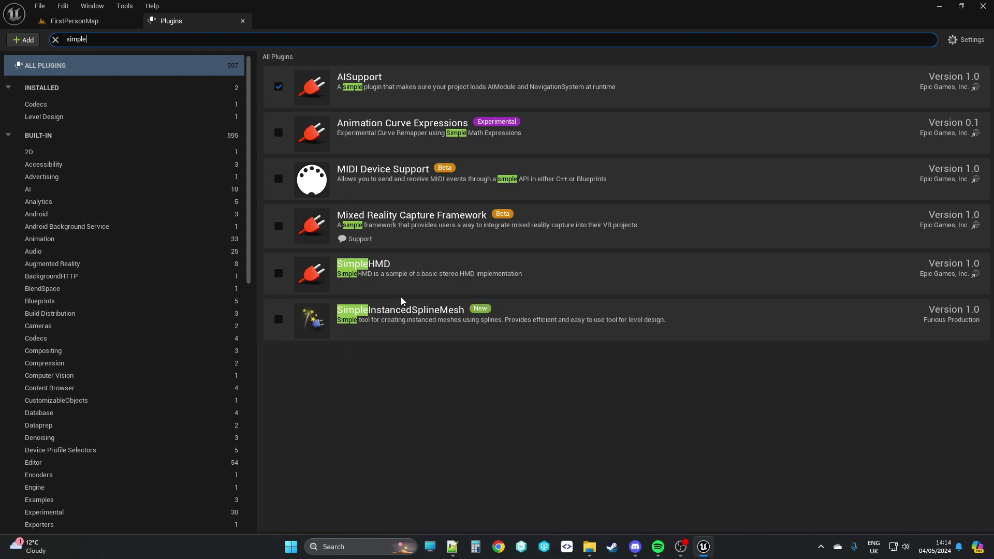
{"action": "left_click", "coordinate": [278, 319]}
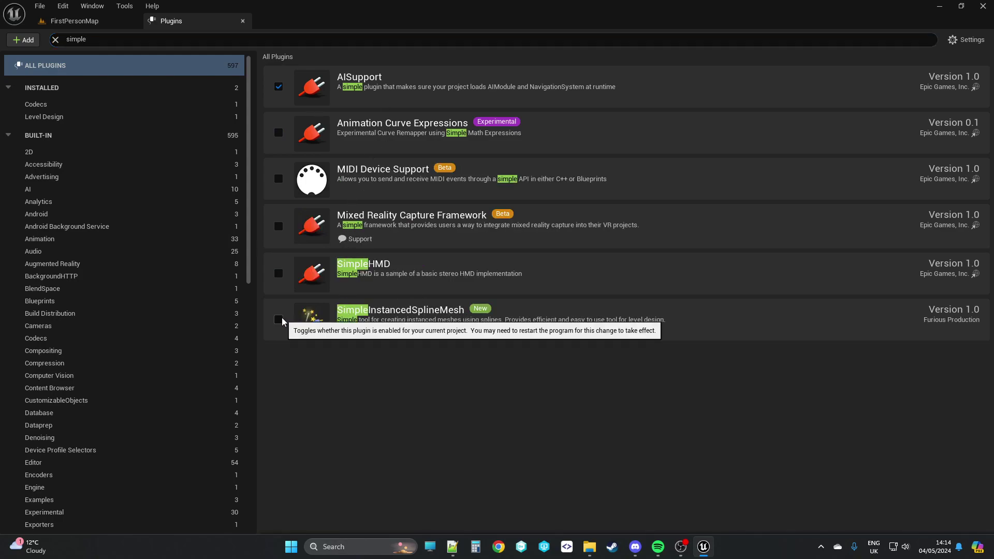
{"action": "left_click", "coordinate": [943, 512]}
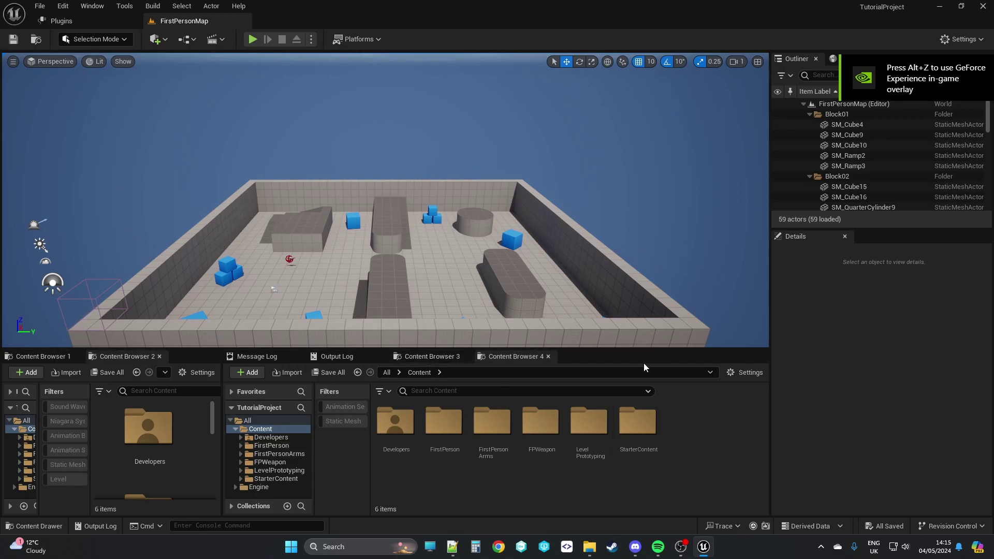
Enlarge the content browser with its folder tree and open the SimpleInstancedSplineMesh Content folder among the Engine plugins
{"action": "left_click_drag", "start_coordinate": [647, 348], "coordinate": [362, 265]}
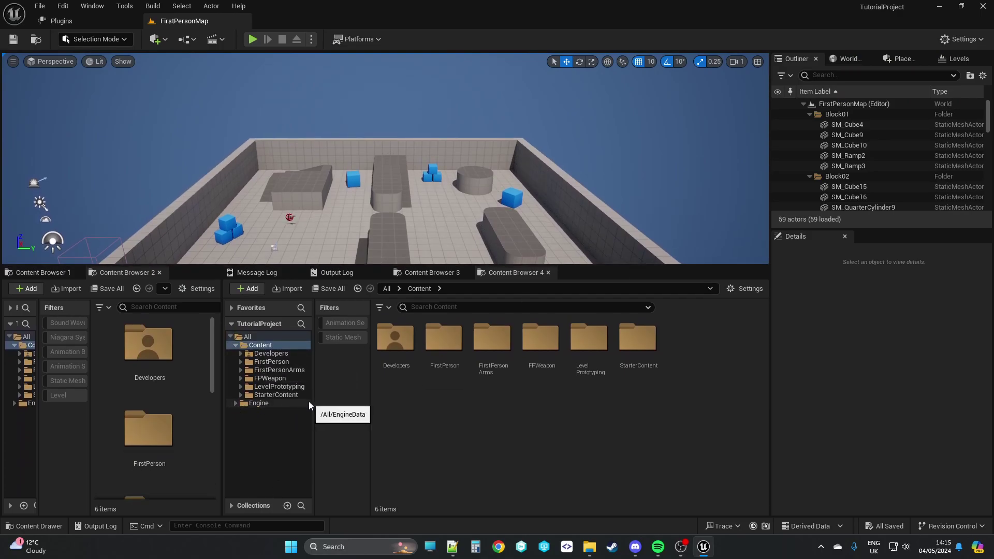
{"action": "left_click_drag", "start_coordinate": [315, 403], "coordinate": [382, 402]}
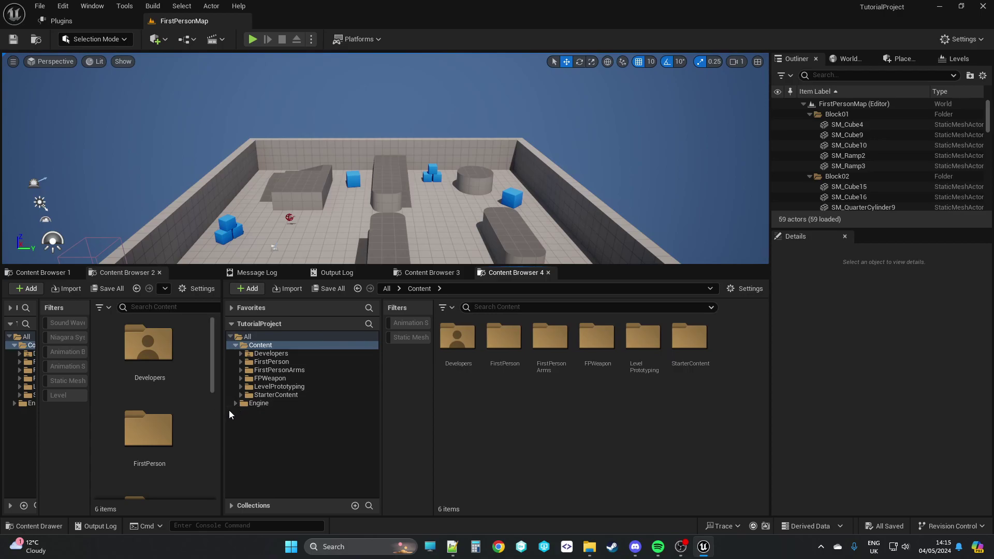
{"action": "left_click", "coordinate": [235, 403]}
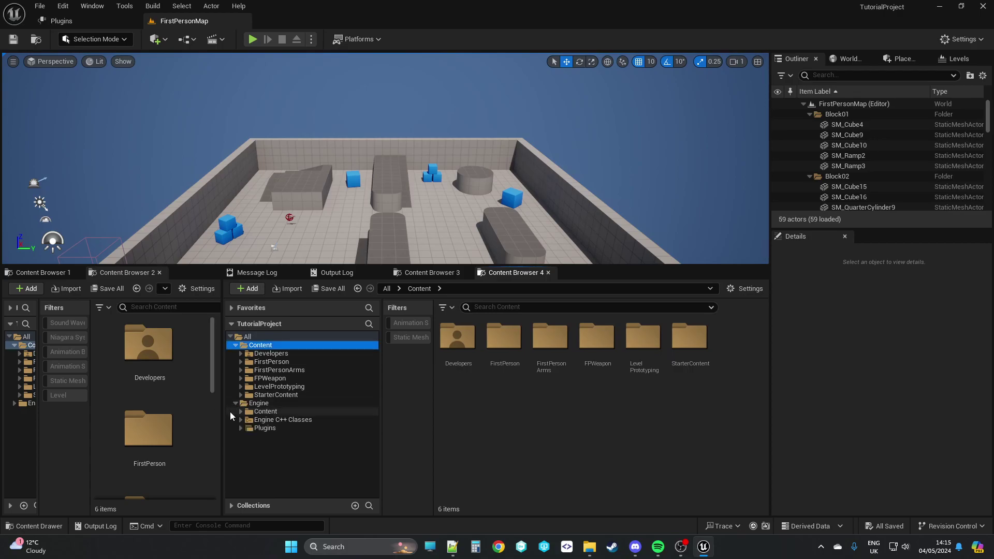
{"action": "left_click", "coordinate": [267, 411]}
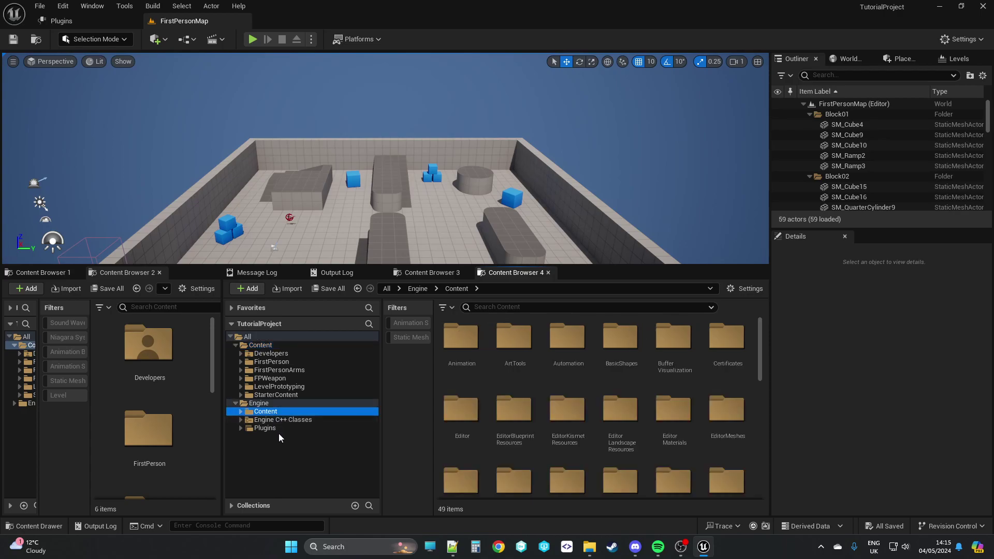
{"action": "left_click", "coordinate": [274, 428]}
{"action": "left_click", "coordinate": [241, 427]}
{"action": "scroll", "coordinate": [268, 447], "scroll_direction": "down", "scroll_amount": 20}
{"action": "scroll", "coordinate": [283, 462], "scroll_direction": "down", "scroll_amount": 15}
{"action": "scroll", "coordinate": [288, 472], "scroll_direction": "down", "scroll_amount": 2}
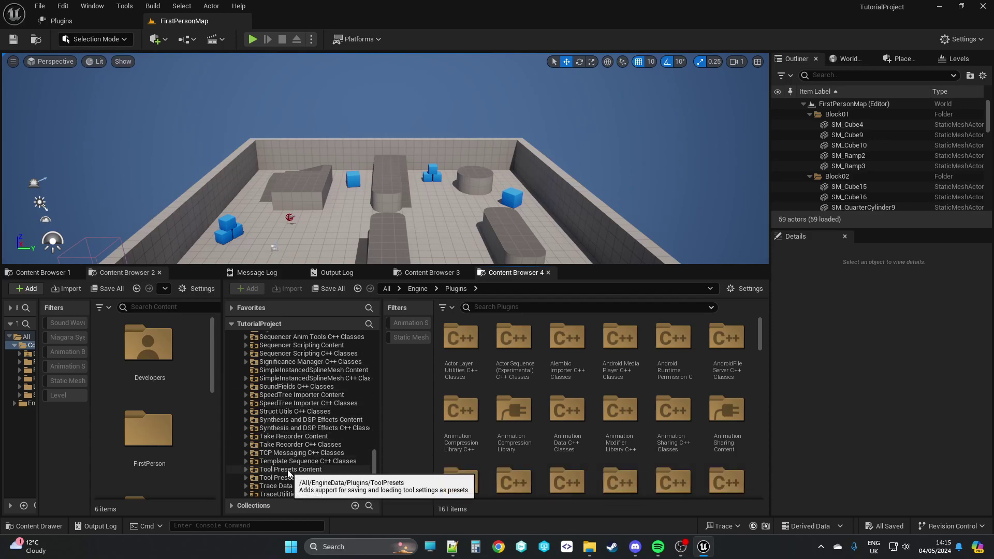
{"action": "left_click", "coordinate": [305, 371]}
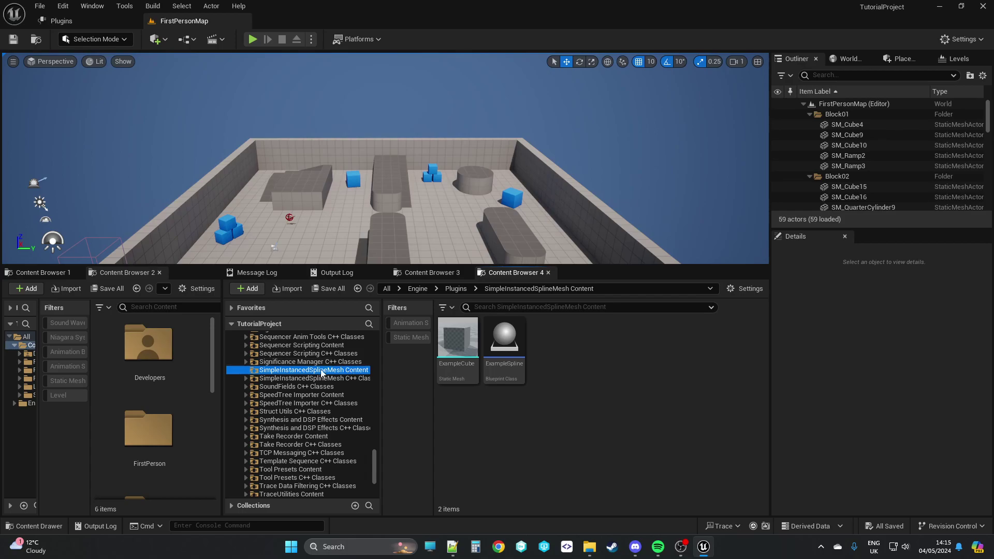
Collapse and hide the engine content in the content browser, and open the project's FirstPerson folder
{"action": "scroll", "coordinate": [317, 393], "scroll_direction": "up", "scroll_amount": 5}
{"action": "scroll", "coordinate": [317, 393], "scroll_direction": "up", "scroll_amount": 20}
{"action": "scroll", "coordinate": [265, 403], "scroll_direction": "up", "scroll_amount": 3}
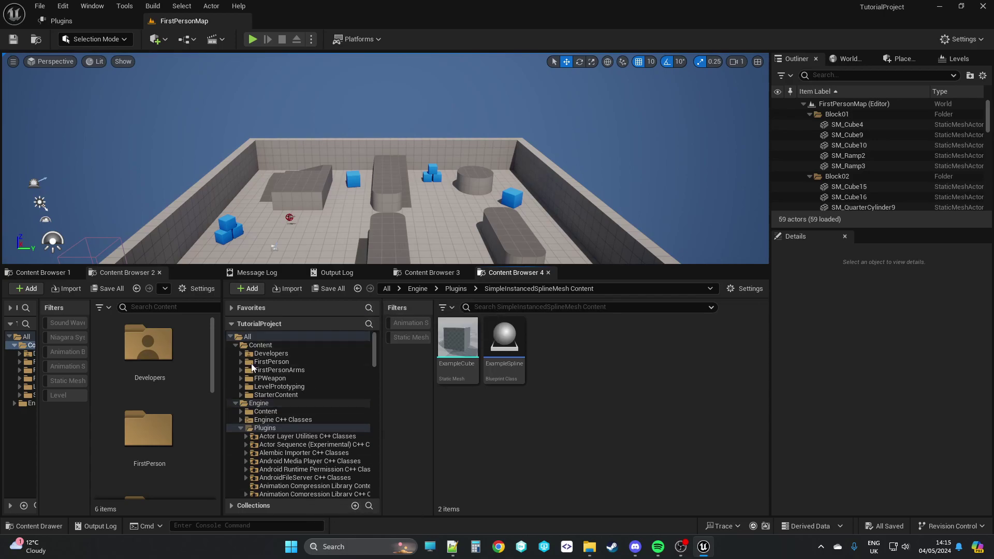
{"action": "double_click", "coordinate": [239, 405]}
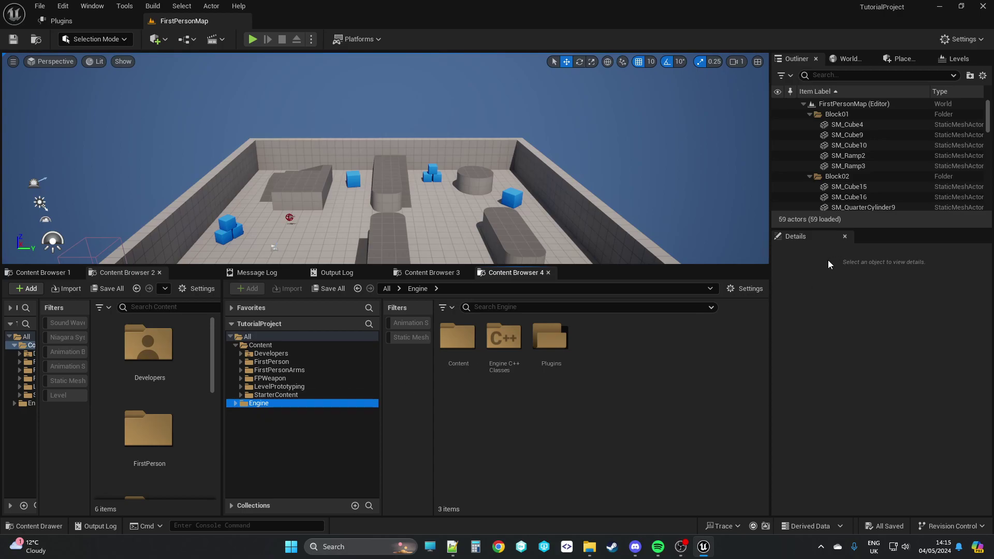
{"action": "left_click", "coordinate": [746, 289]}
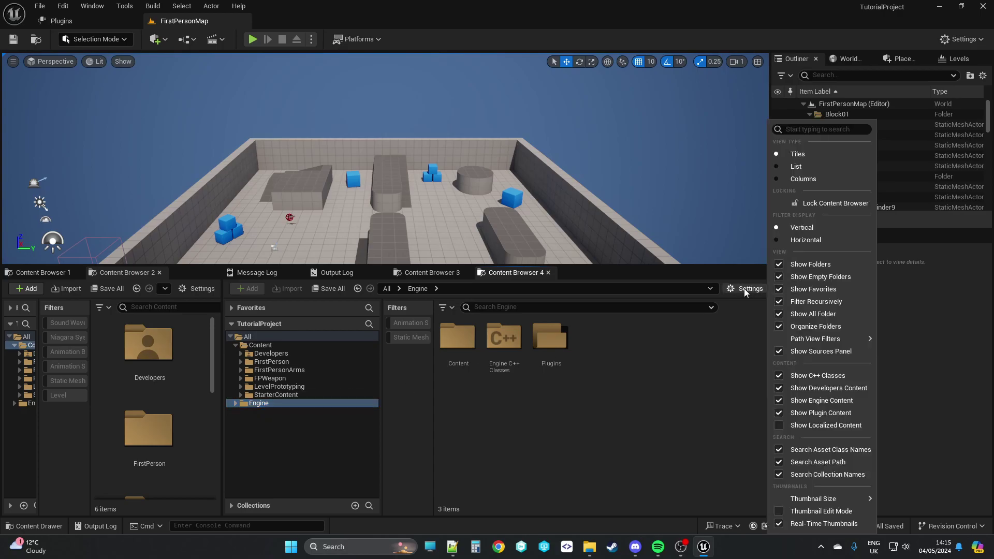
{"action": "left_click", "coordinate": [816, 401]}
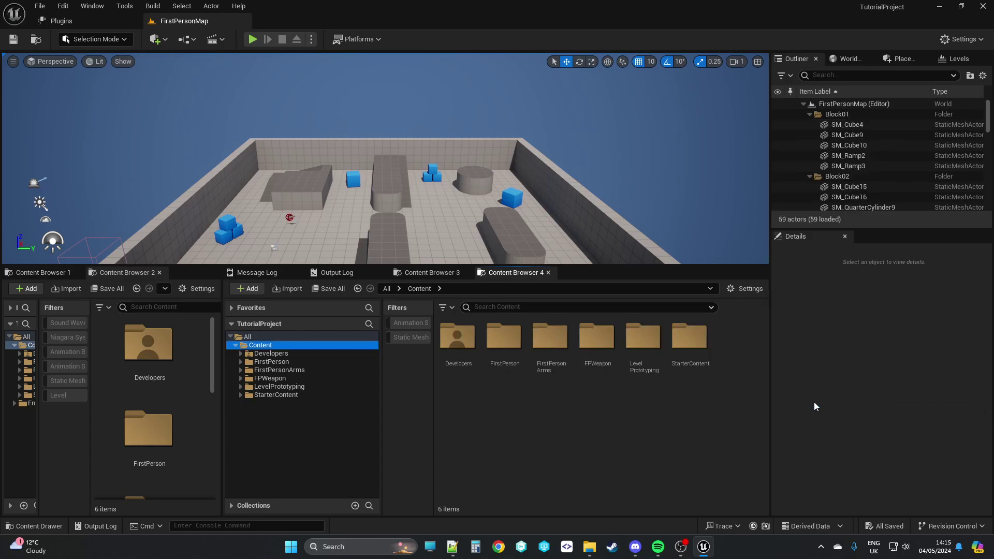
{"action": "left_click", "coordinate": [280, 362]}
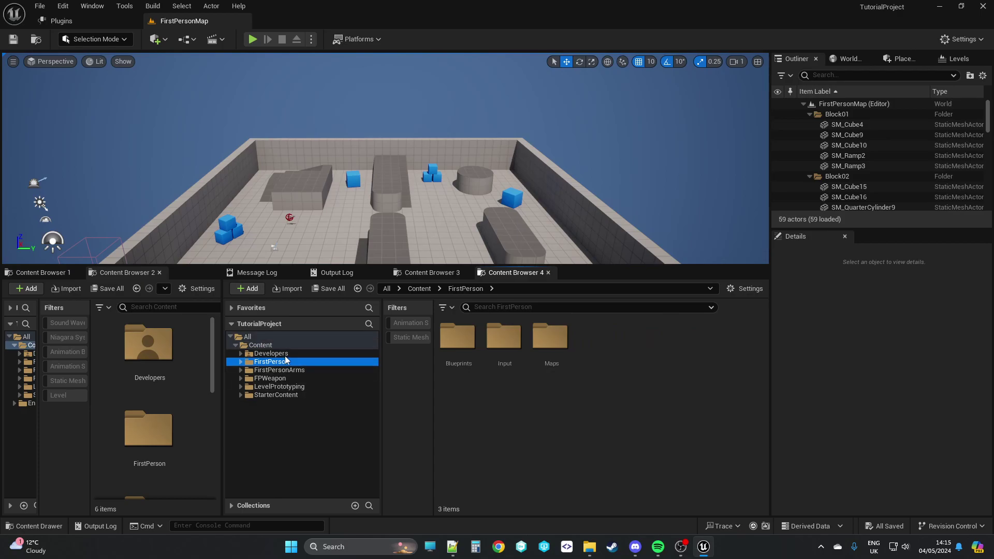
Open the project's StarterContent folder in the content browser and turn on Show Engine Content in its view settings
{"action": "left_click", "coordinate": [298, 395]}
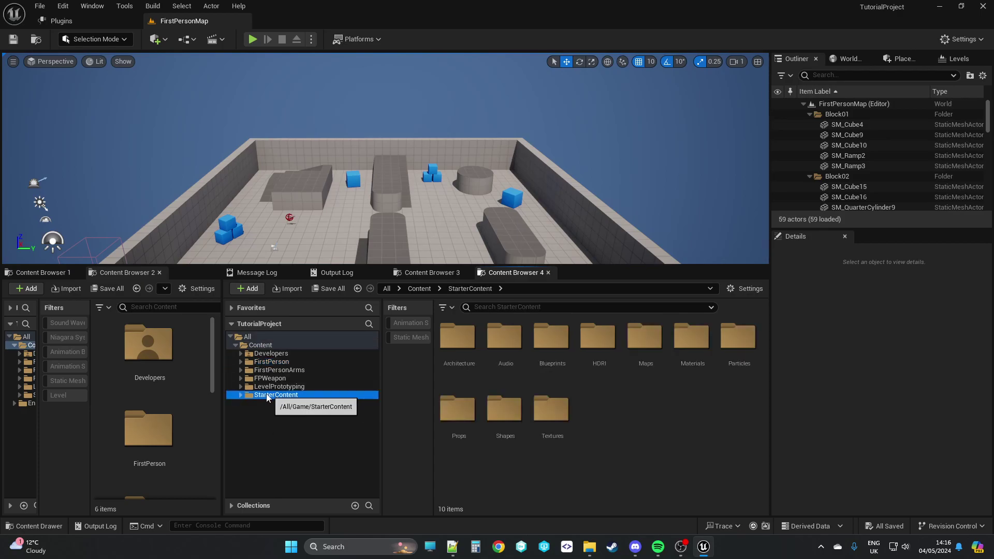
{"action": "left_click", "coordinate": [745, 288]}
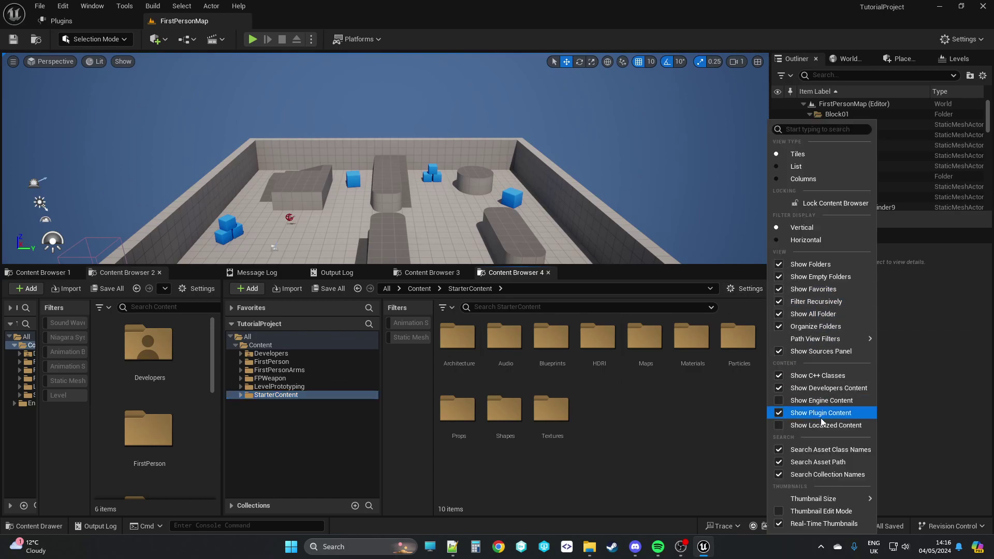
{"action": "left_click", "coordinate": [820, 400]}
{"action": "left_click", "coordinate": [734, 290]}
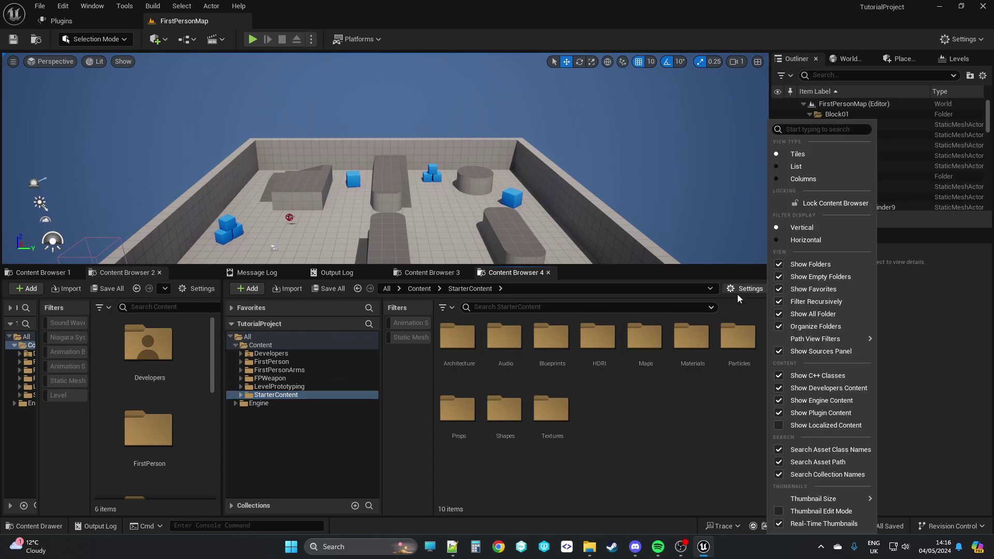
Expand the Engine folder in the content browser's folder tree and open its Plugins folder
{"action": "left_click", "coordinate": [306, 408]}
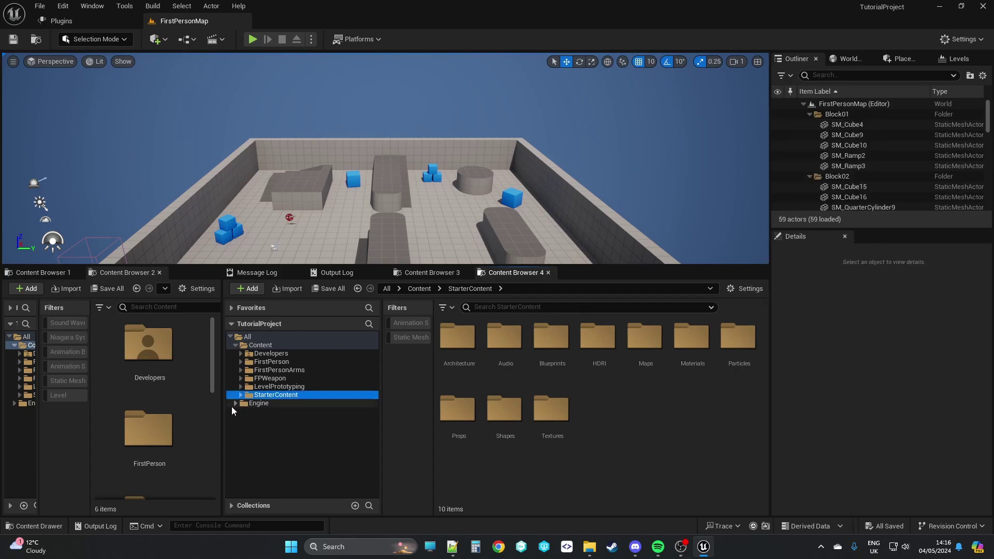
{"action": "left_click", "coordinate": [235, 404]}
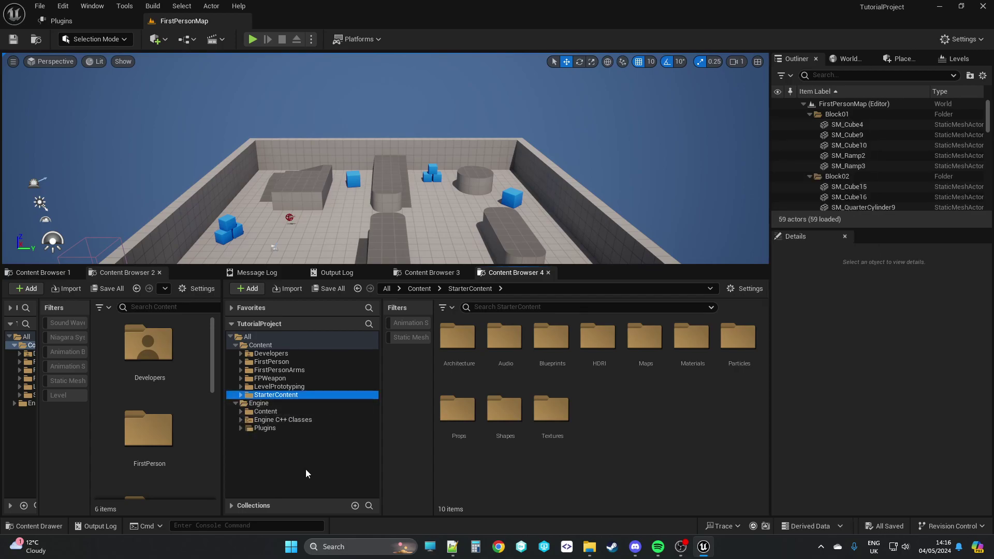
{"action": "left_click", "coordinate": [274, 430]}
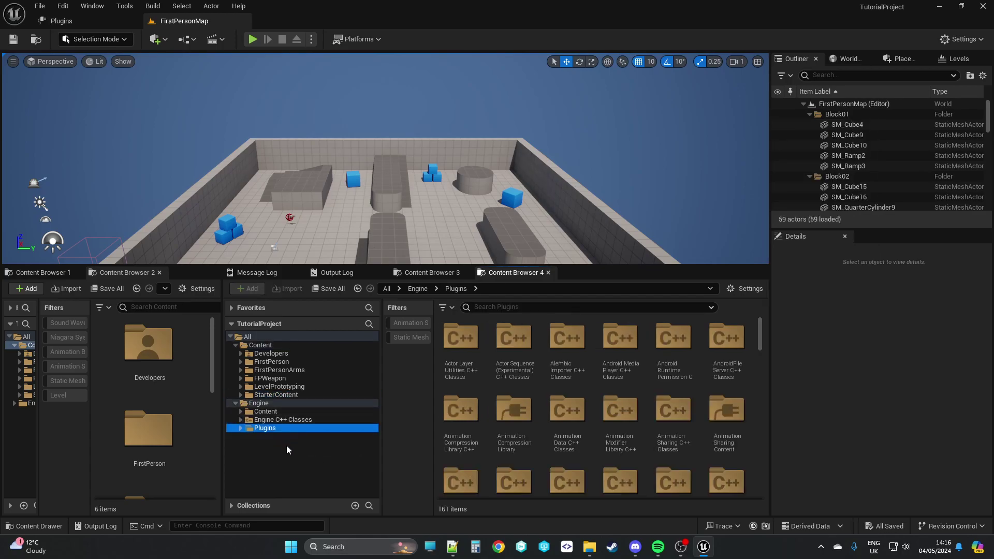